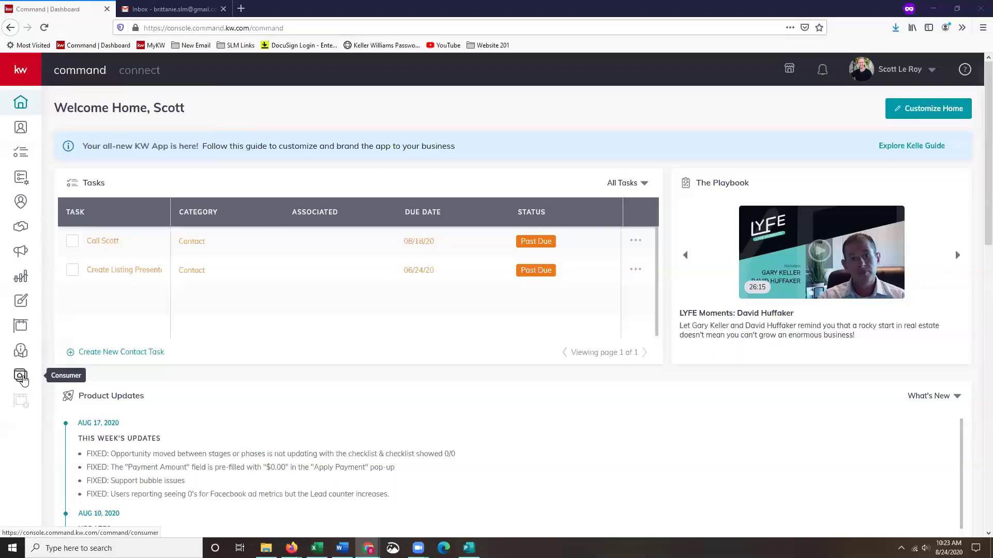
From the Consumer pages, create a new site On My Agent Site and open it in the page editor.
click(21, 376)
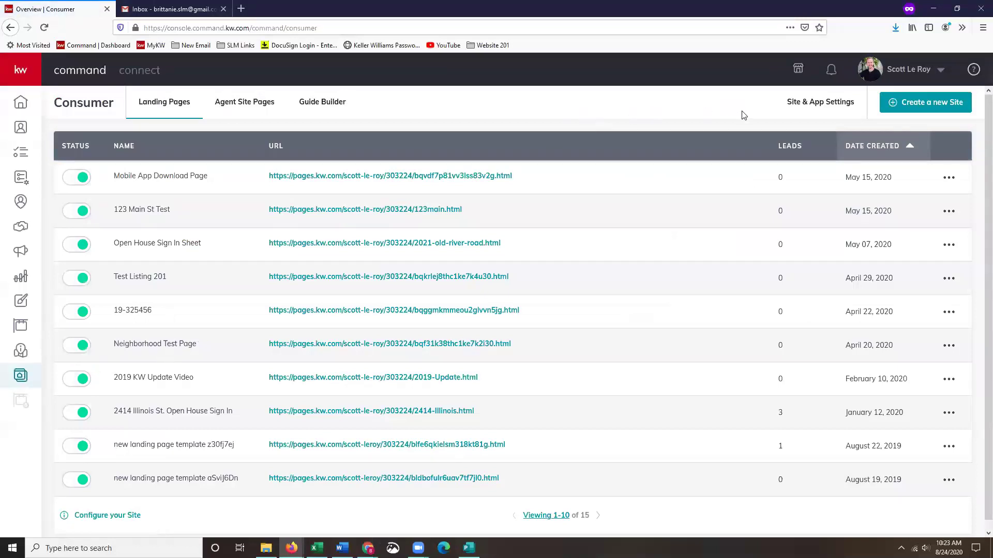
click(930, 106)
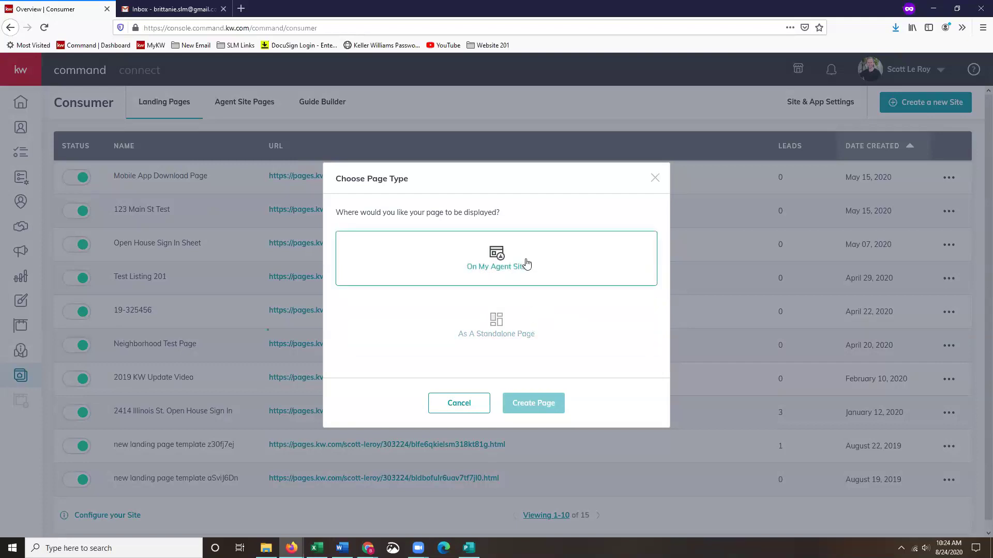
click(527, 264)
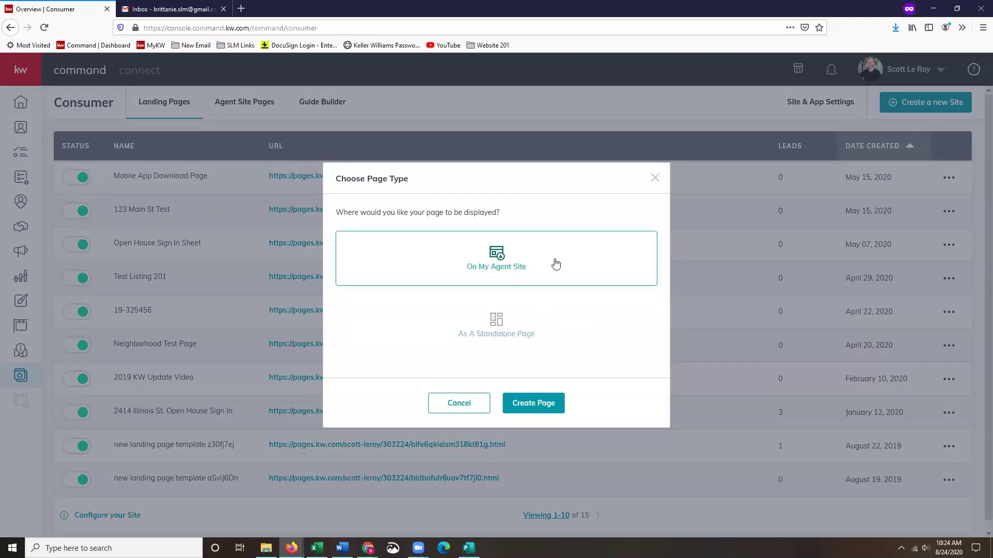
click(544, 412)
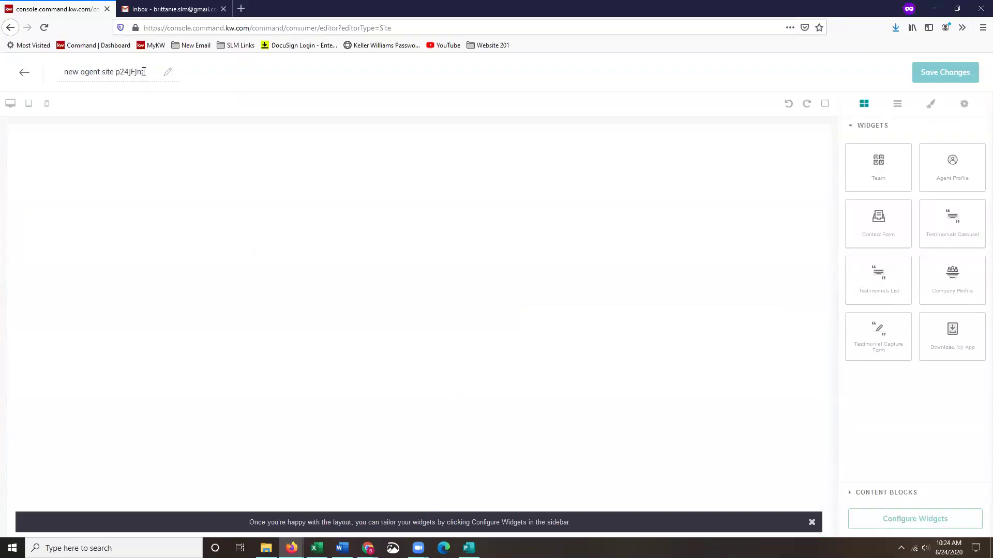
Replace the generated page name 'new agent site p24jFJnz' with 'Test'.
click(144, 71)
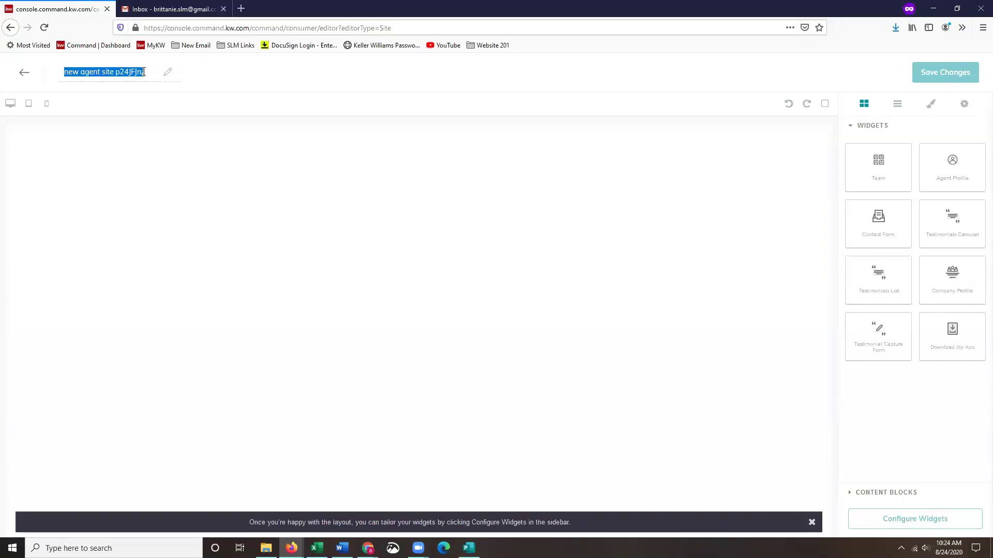
text(Test)
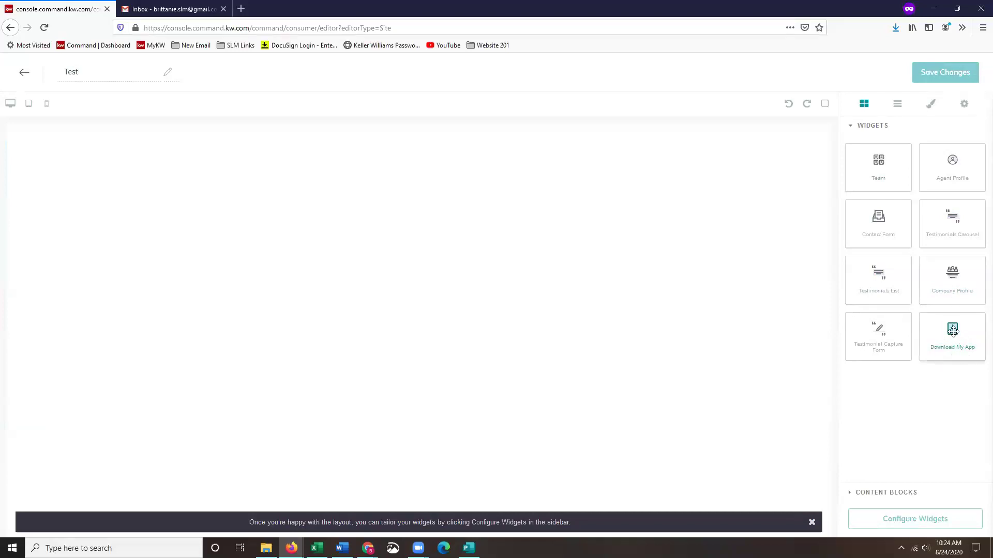
Add the Download My App section, place a Text content block above it, and select it.
drag(953, 331, 566, 168)
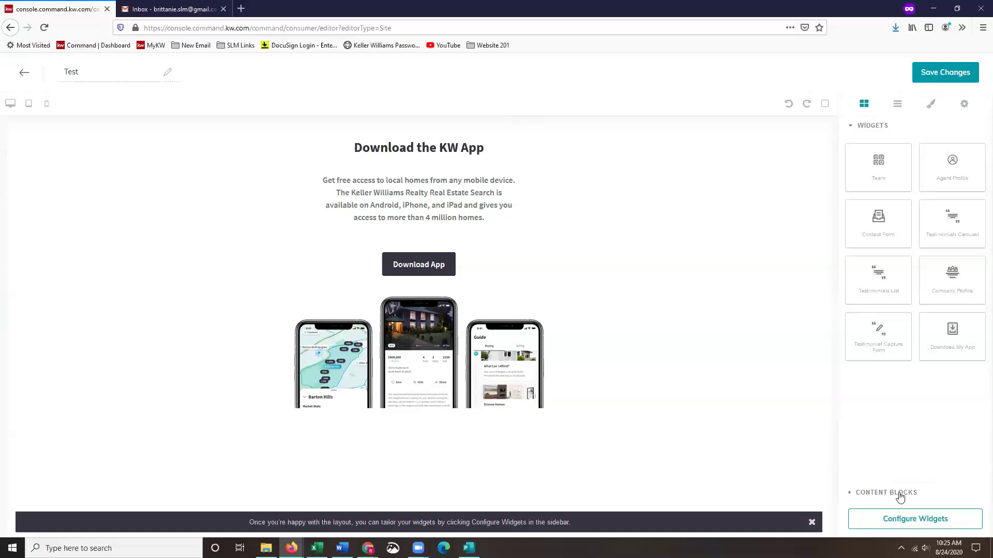
click(899, 494)
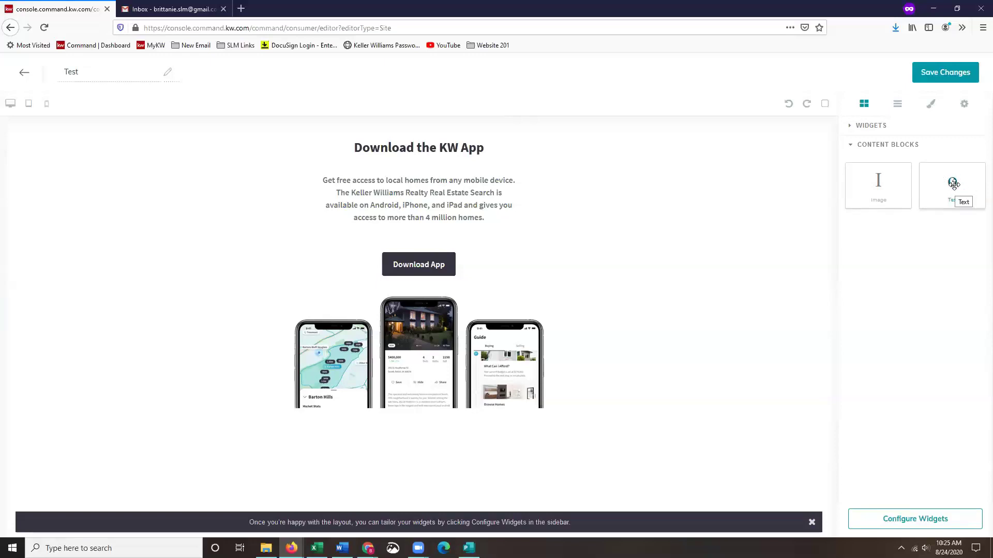
drag(953, 195, 594, 141)
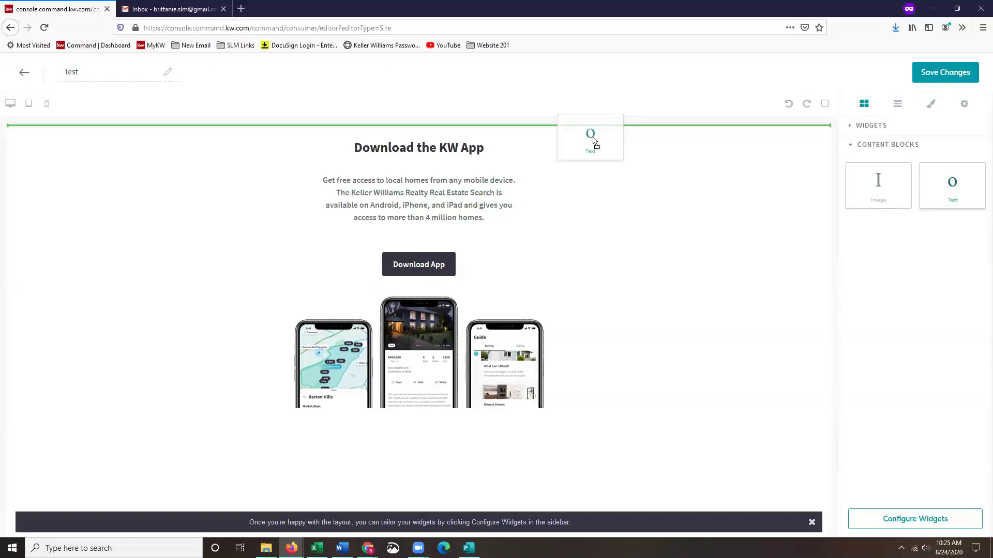
drag(594, 141, 594, 136)
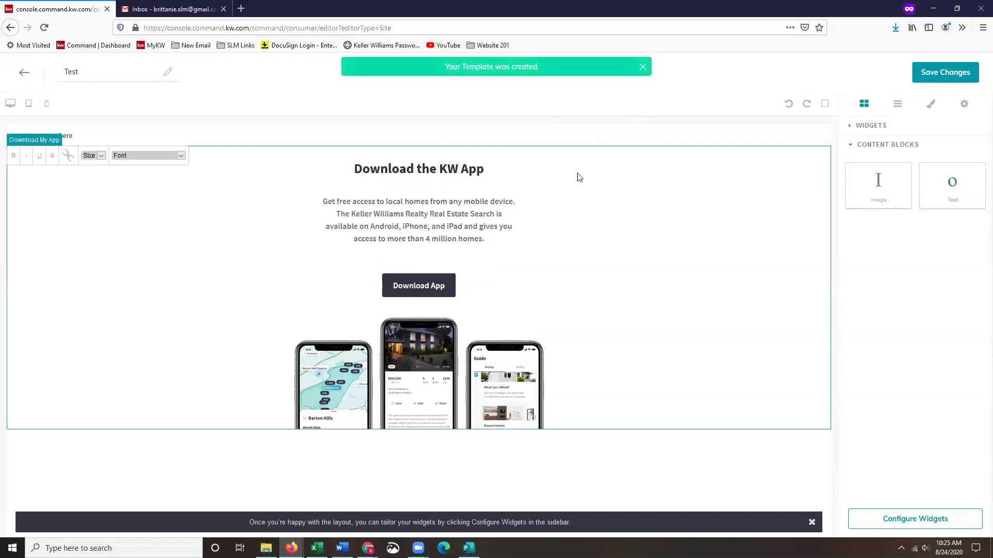
click(525, 139)
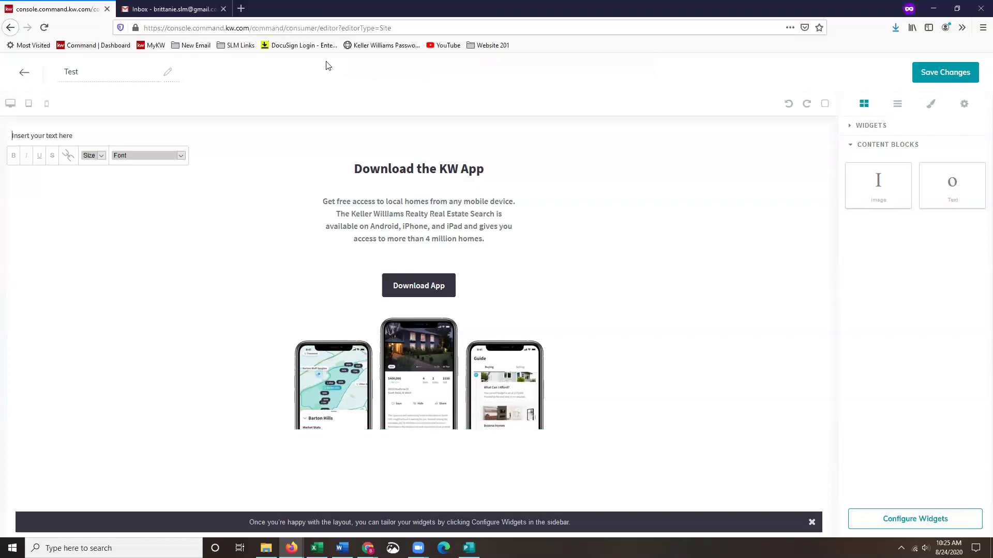
Switch to the Gmail inbox tab and show the Google apps launcher.
click(156, 10)
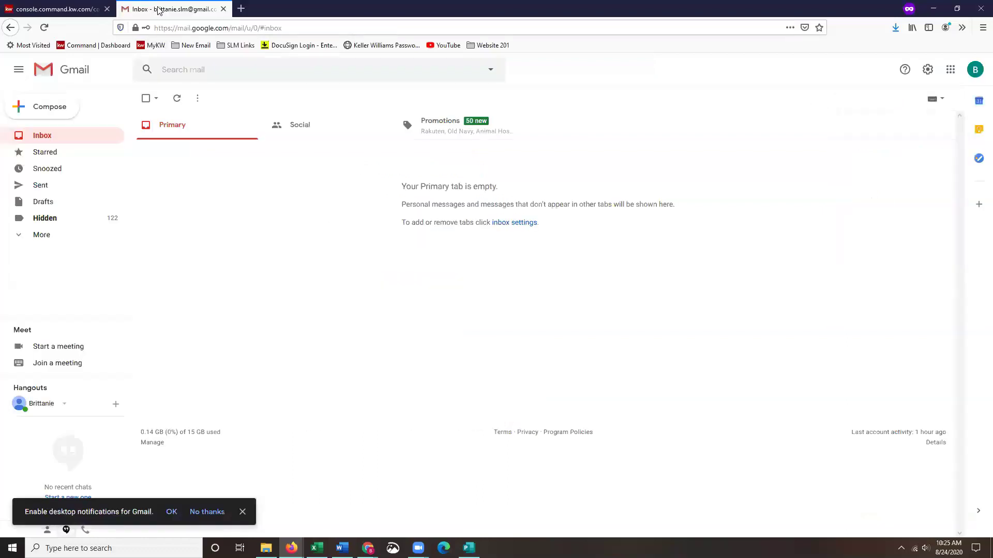
click(951, 72)
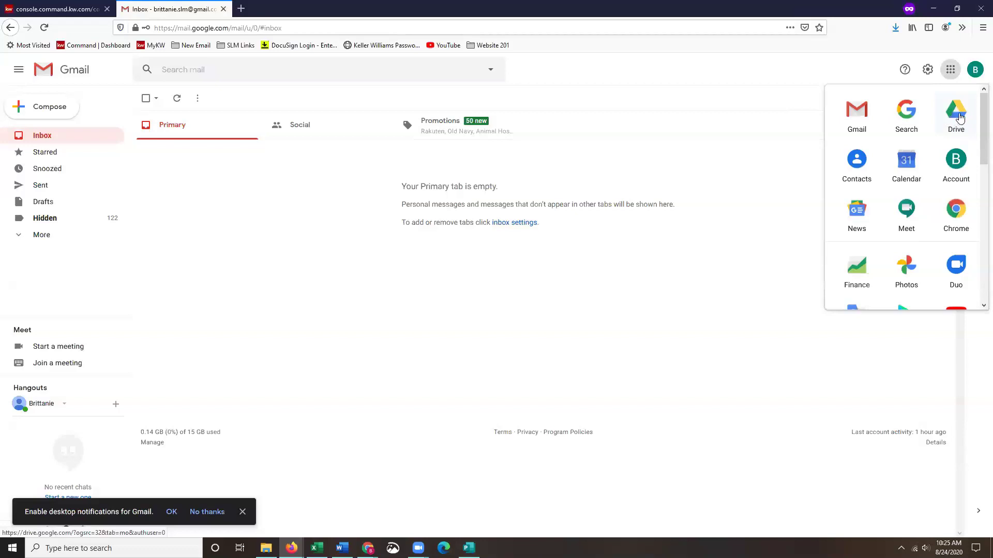
scroll(959, 118, down, 6)
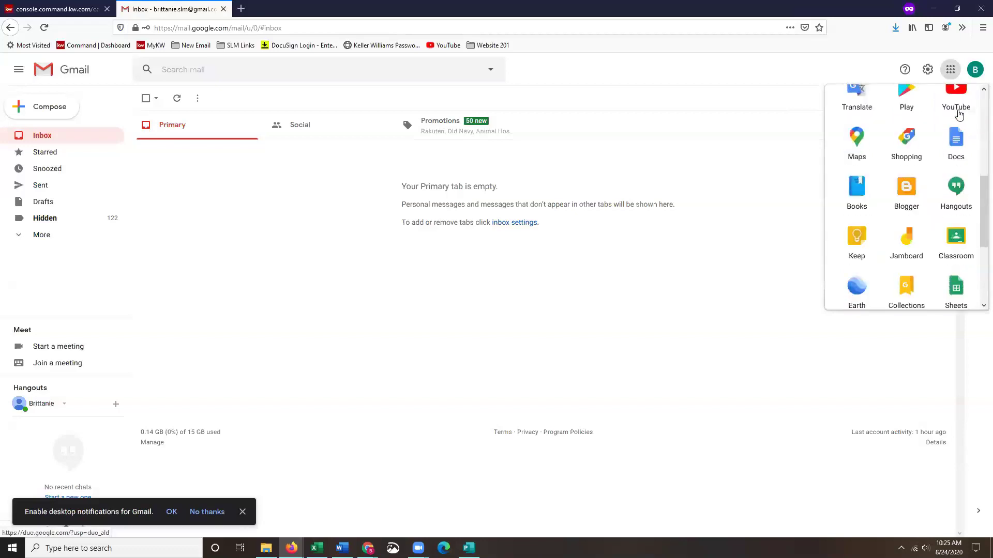
scroll(959, 112, up, 1)
scroll(960, 119, up, 5)
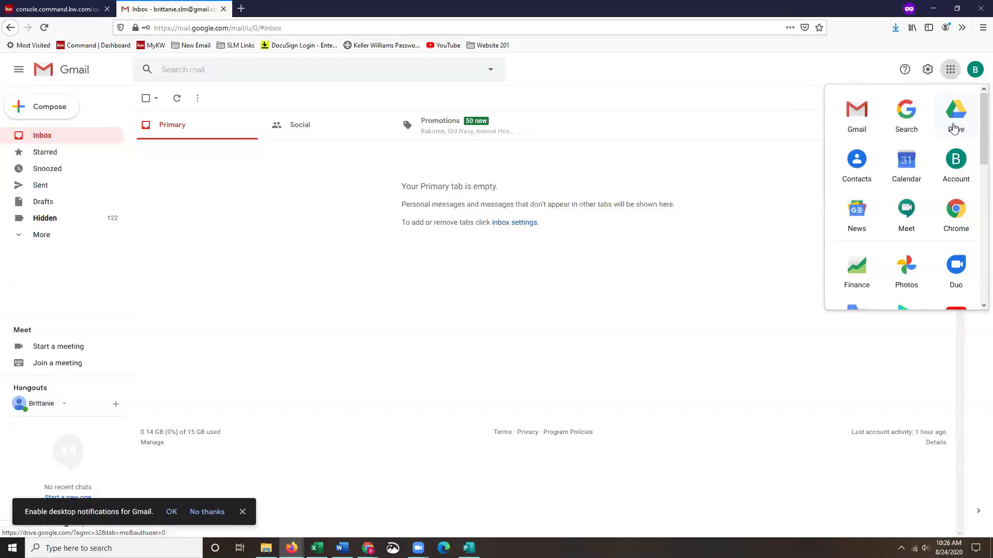
Open Google Drive from the launcher and upload Smaller Image.jpg into My Drive.
click(954, 129)
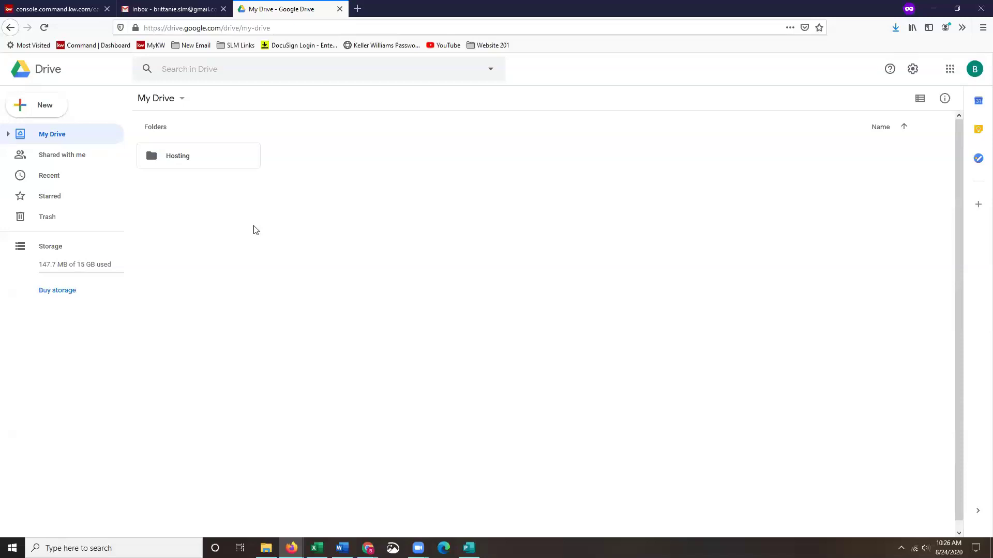
right_click(195, 214)
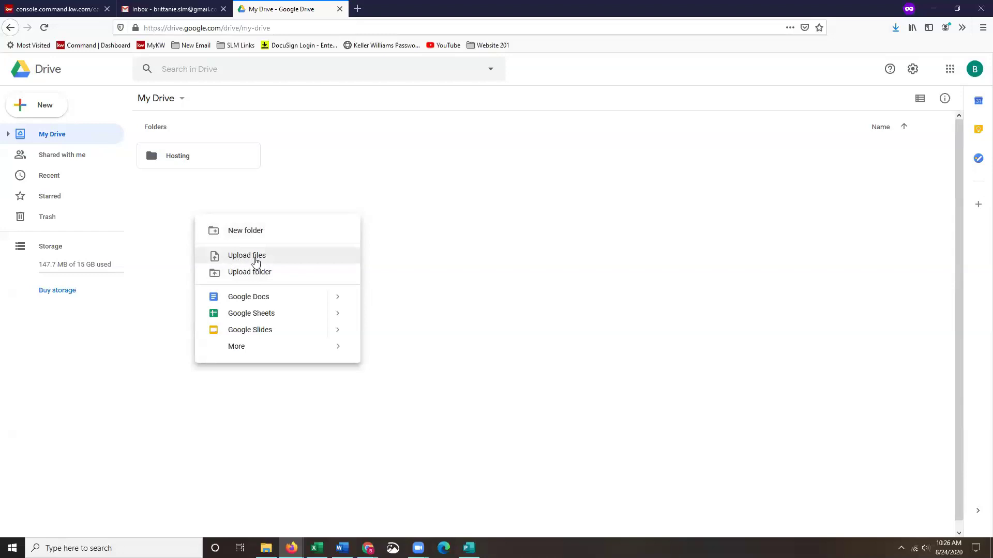
click(255, 258)
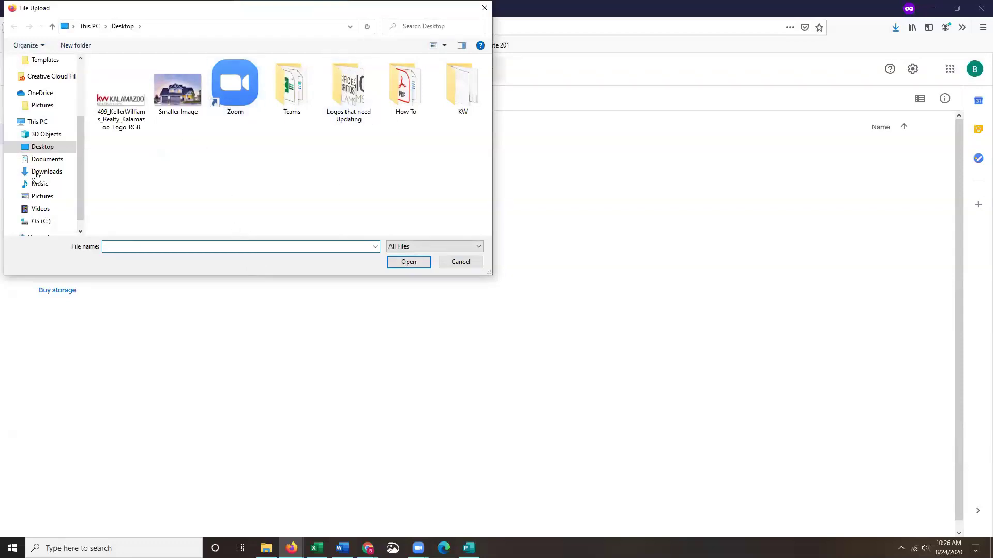
double_click(167, 103)
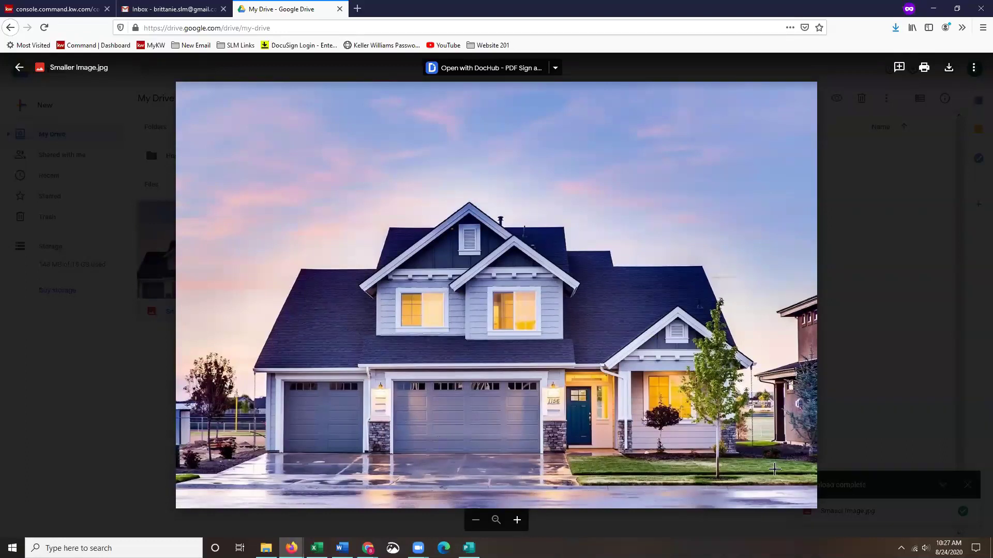
Reload Drive and use More actions to open Smaller Image.jpg in a new window.
key(F5)
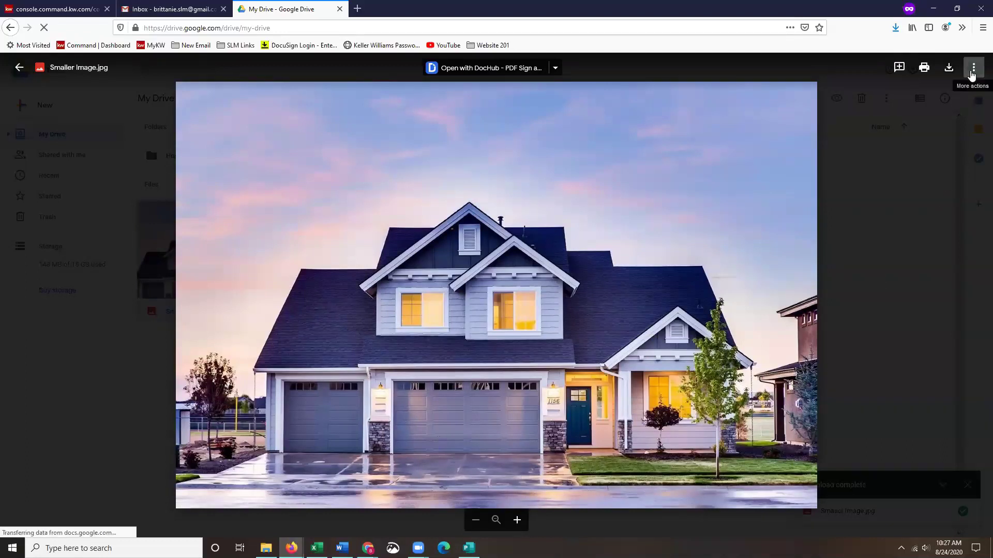
click(973, 68)
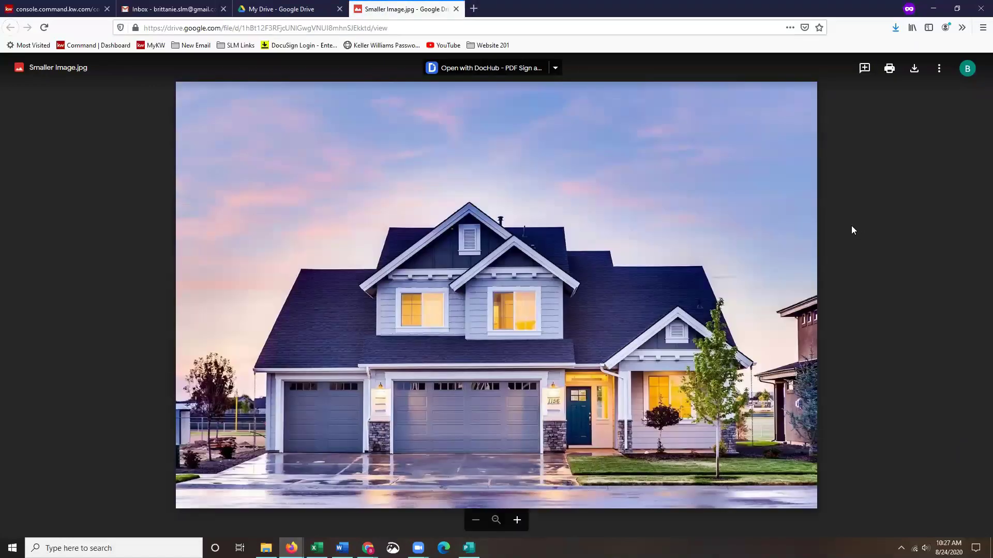
Copy the image's iframe code from Embed item, then return to the KW Command Test page.
click(939, 71)
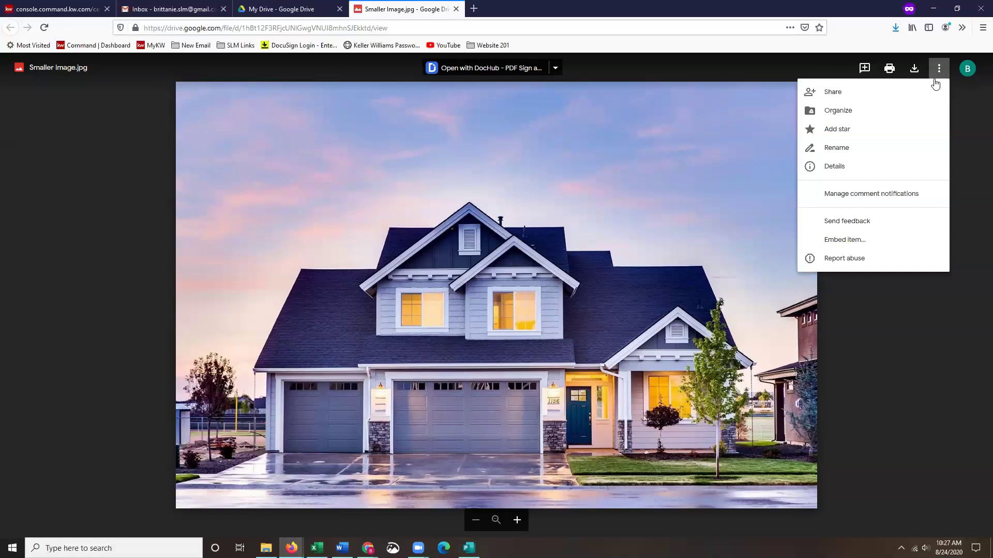
click(861, 245)
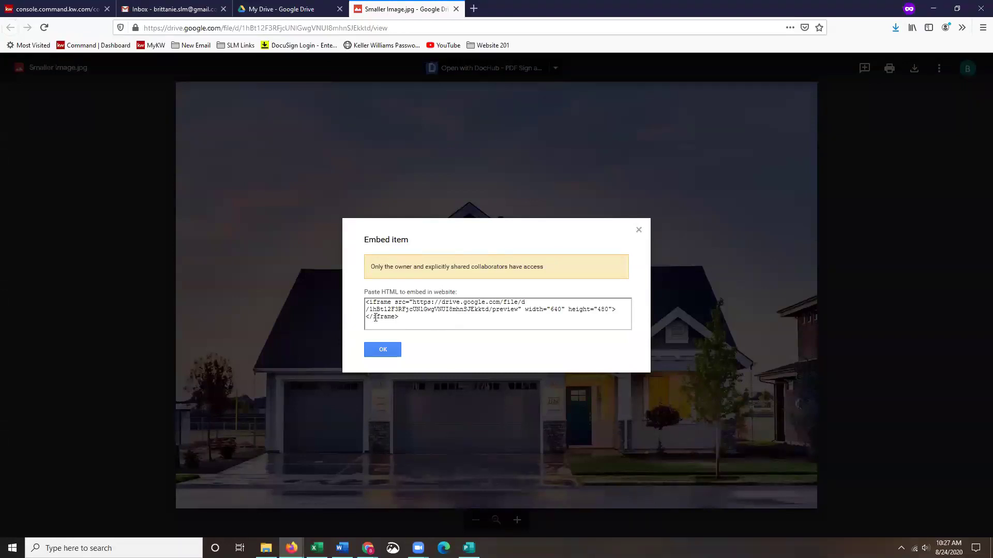
click(376, 317)
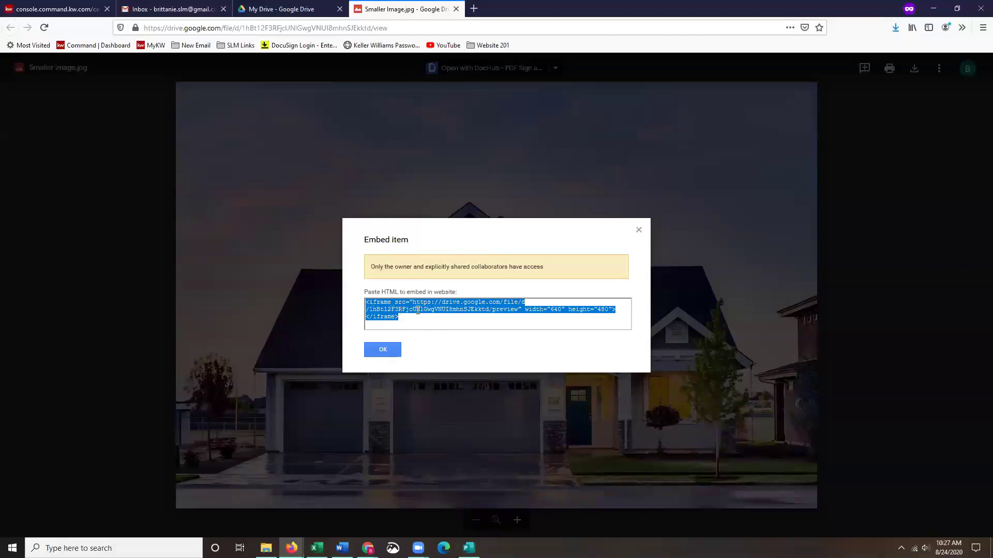
right_click(421, 307)
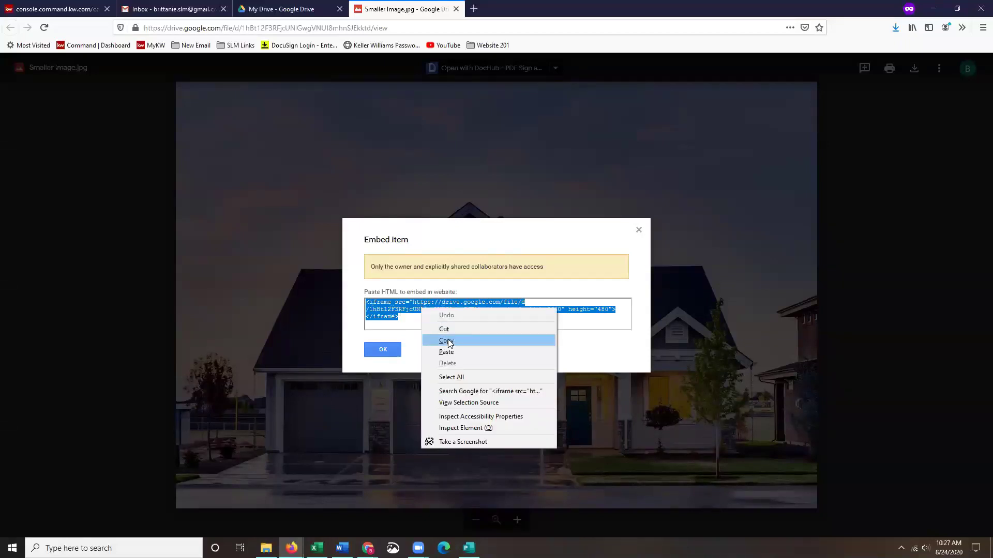
click(445, 337)
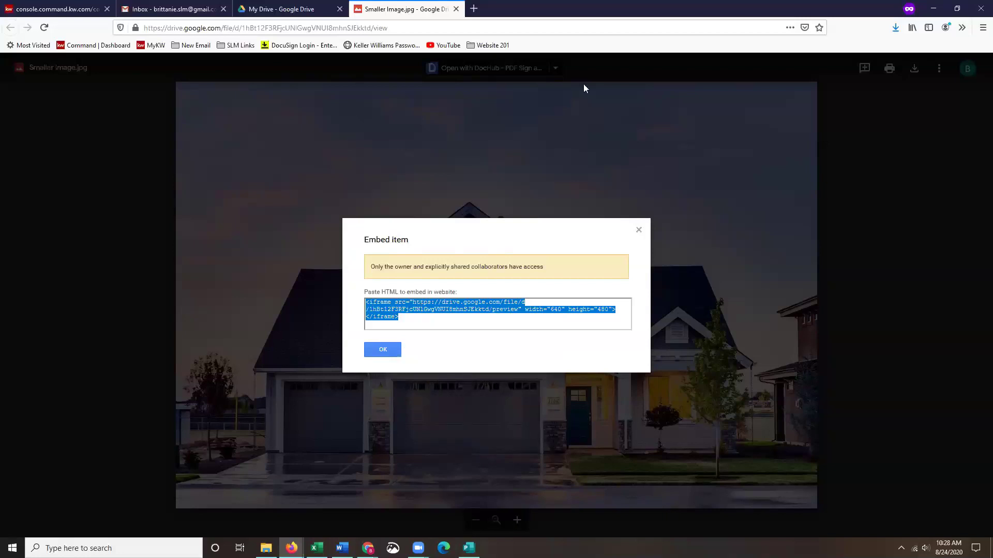
key(alt+Tab)
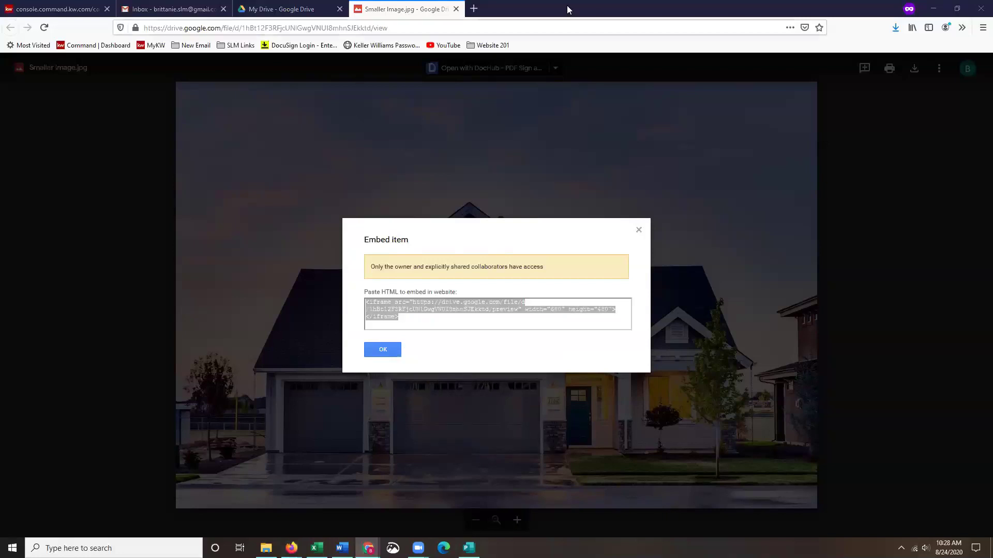
click(63, 6)
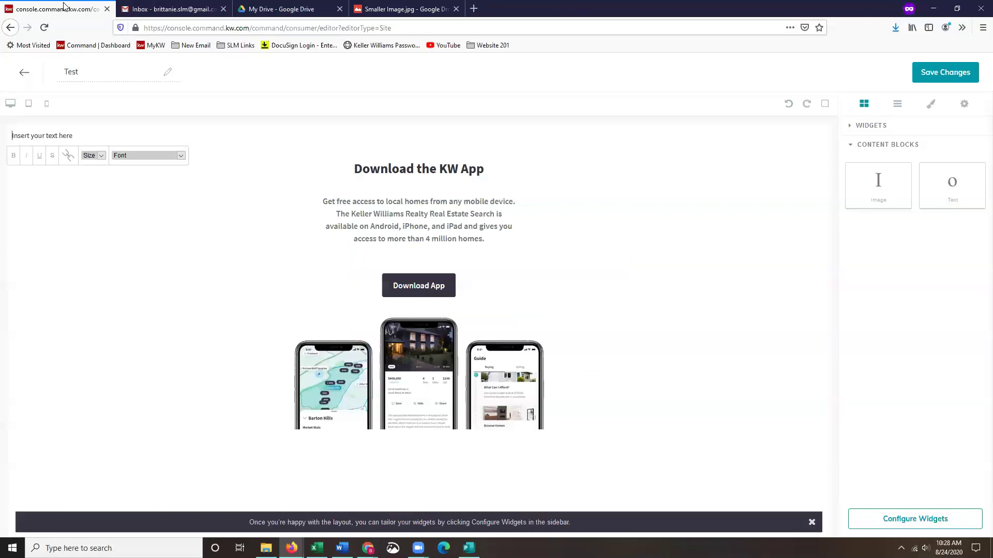
Replace the placeholder text with '<Center', the pasted Drive iframe code, and a closing '<Cente' tag.
triple_click(63, 136)
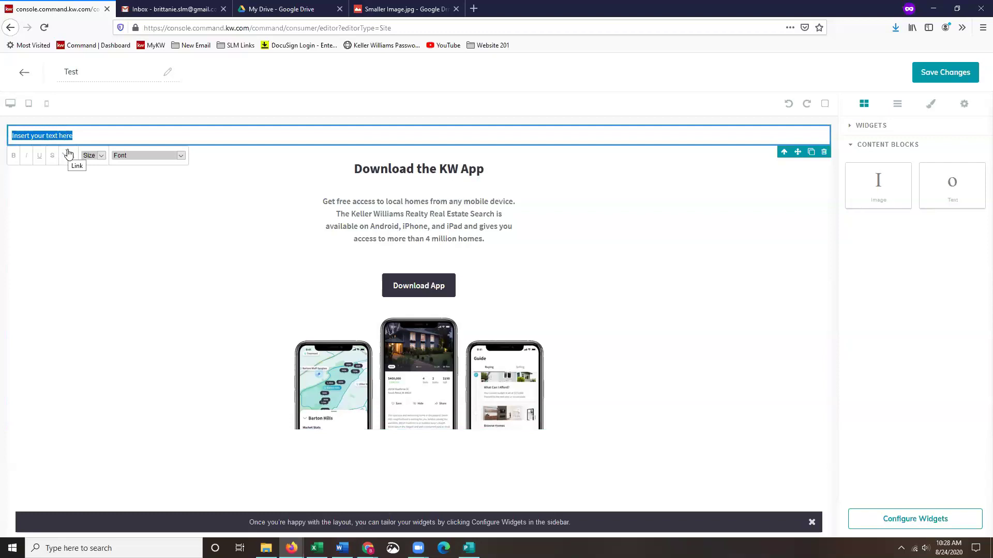
text(<)
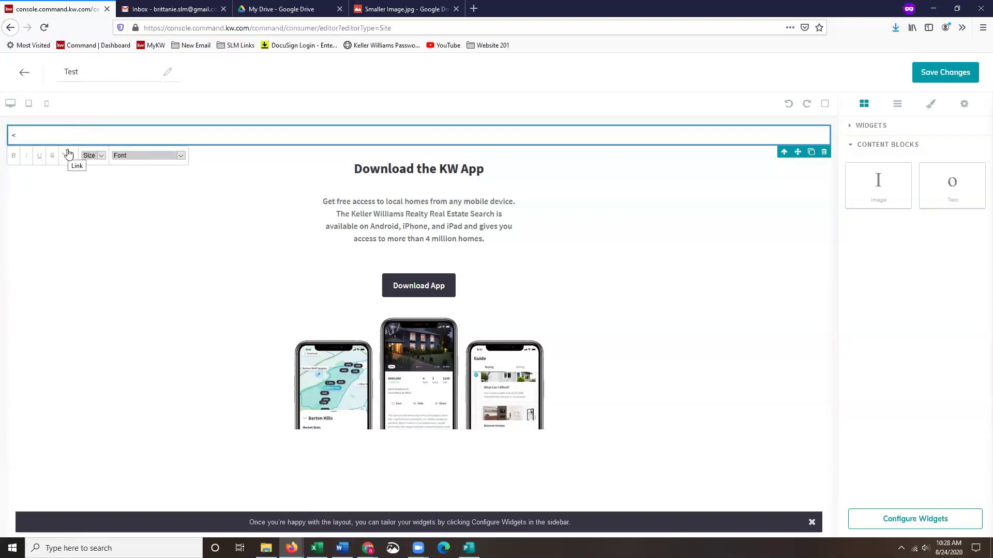
text(Center>)
right_click(47, 136)
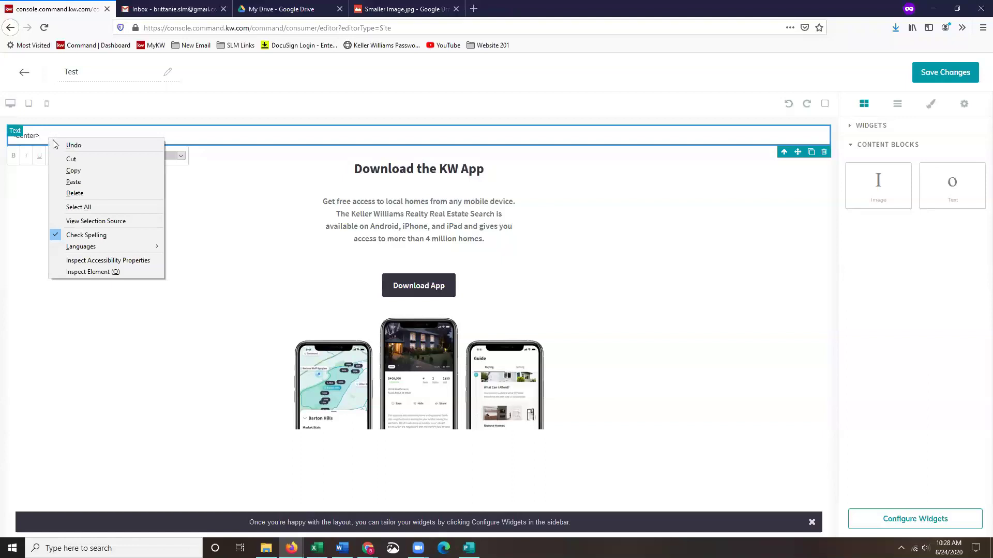
click(77, 185)
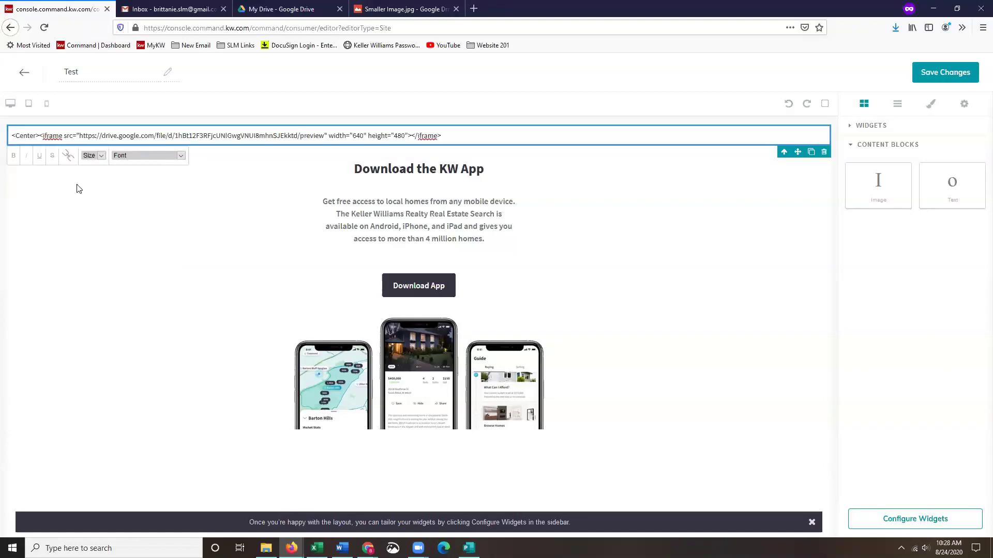
text(<Cente)
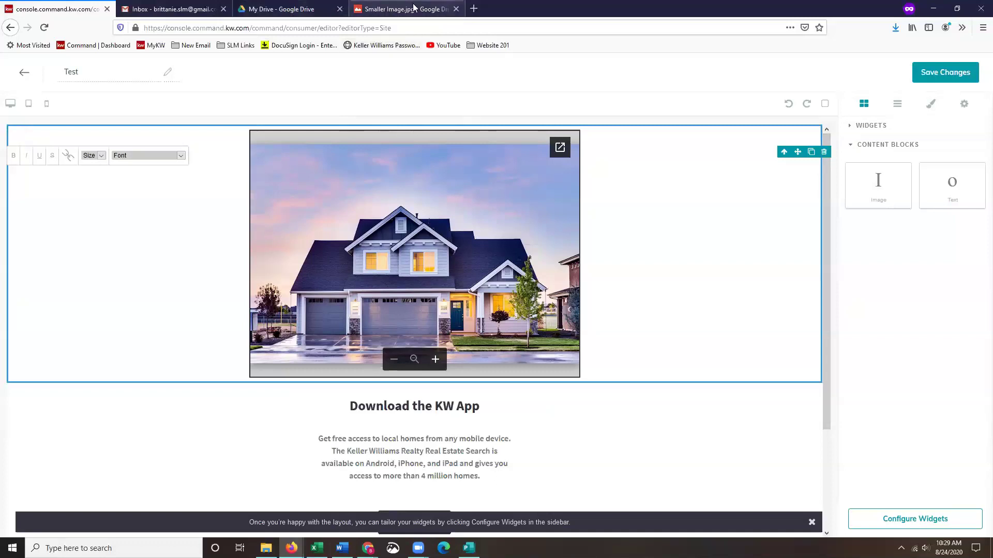
click(385, 9)
click(556, 309)
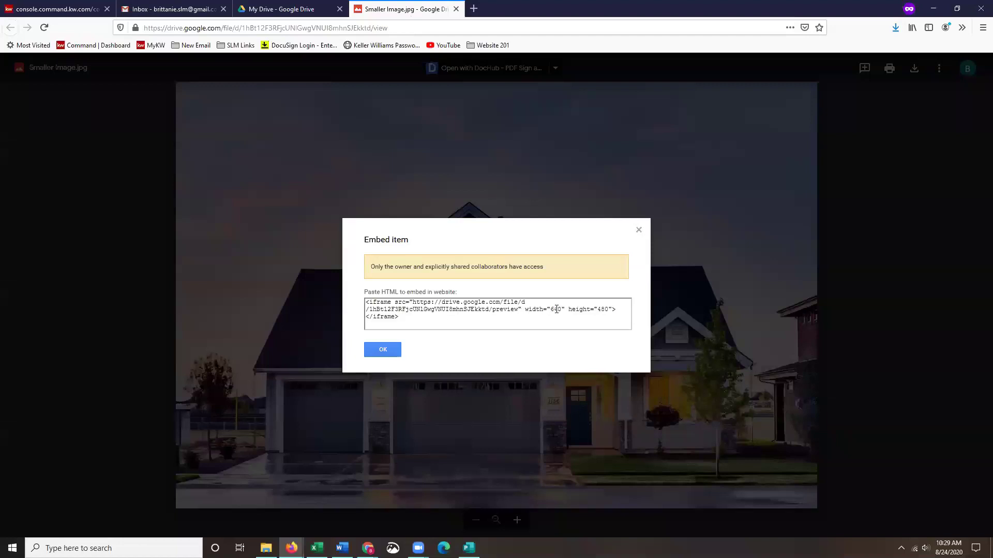
double_click(553, 309)
double_click(602, 309)
click(50, 8)
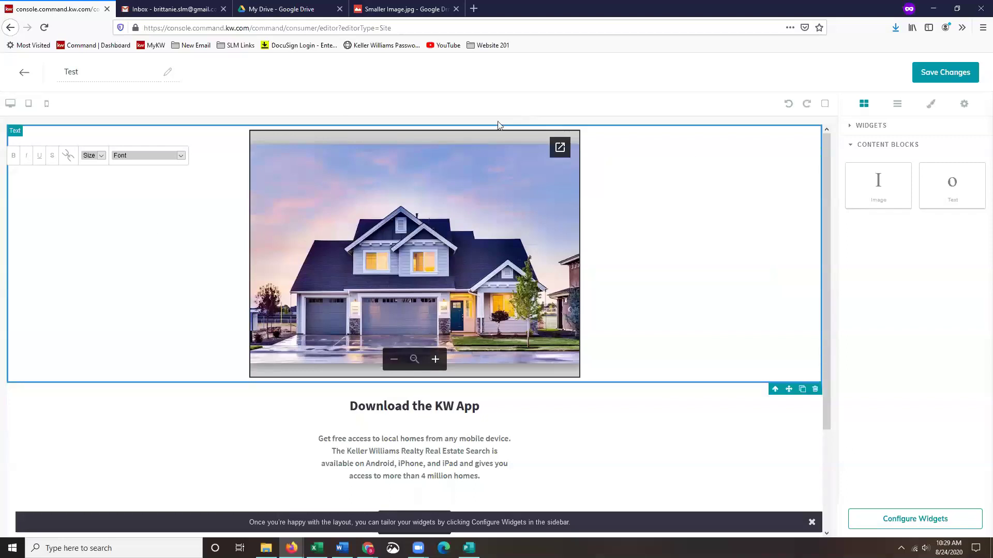
click(409, 11)
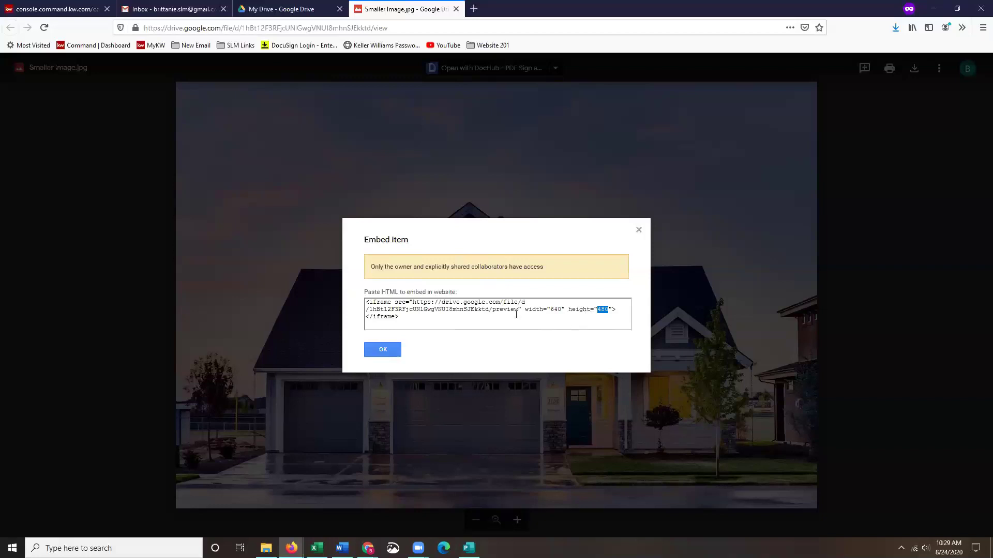
key(ctrl+1)
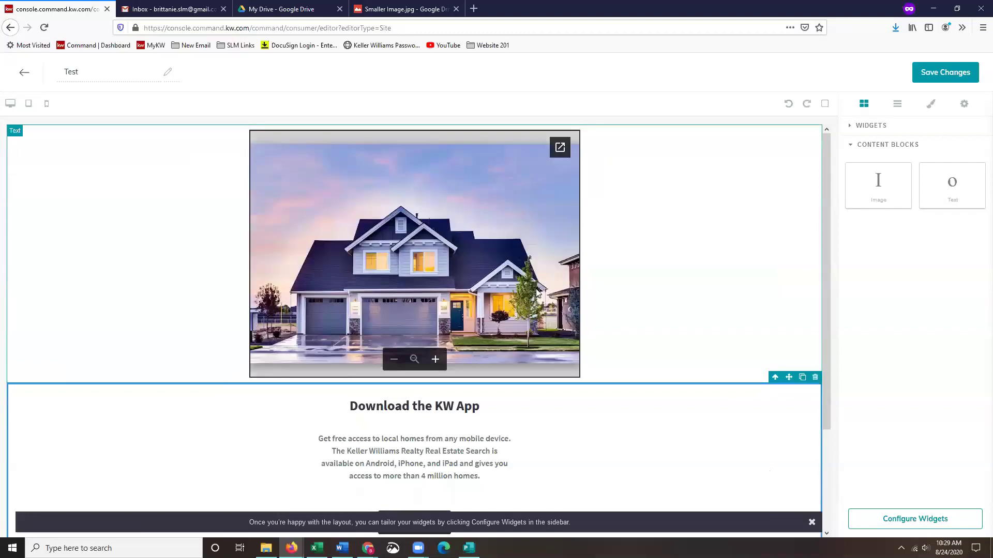
Save the Test page's changes and confirm publishing it as an agent site page.
scroll(552, 283, down, 1)
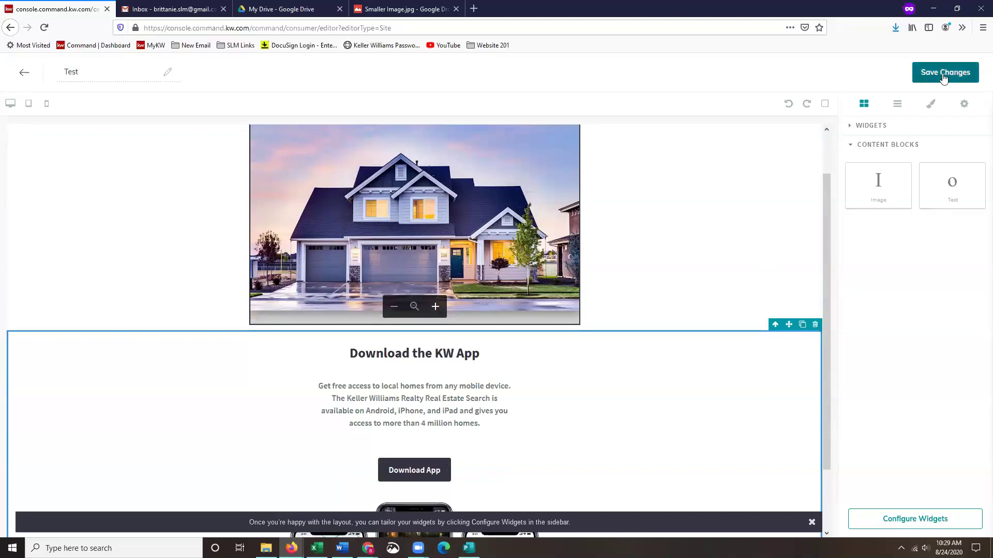
click(944, 77)
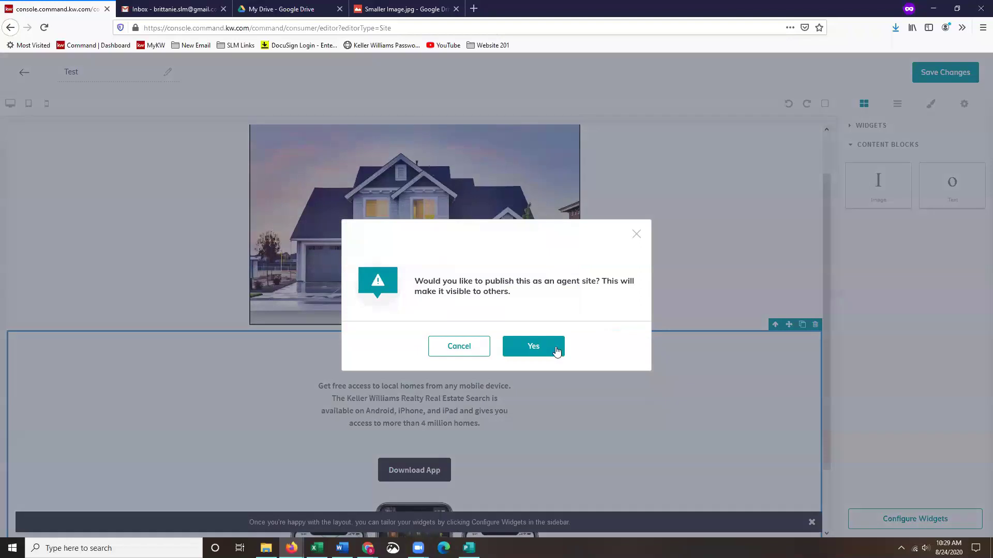
click(556, 351)
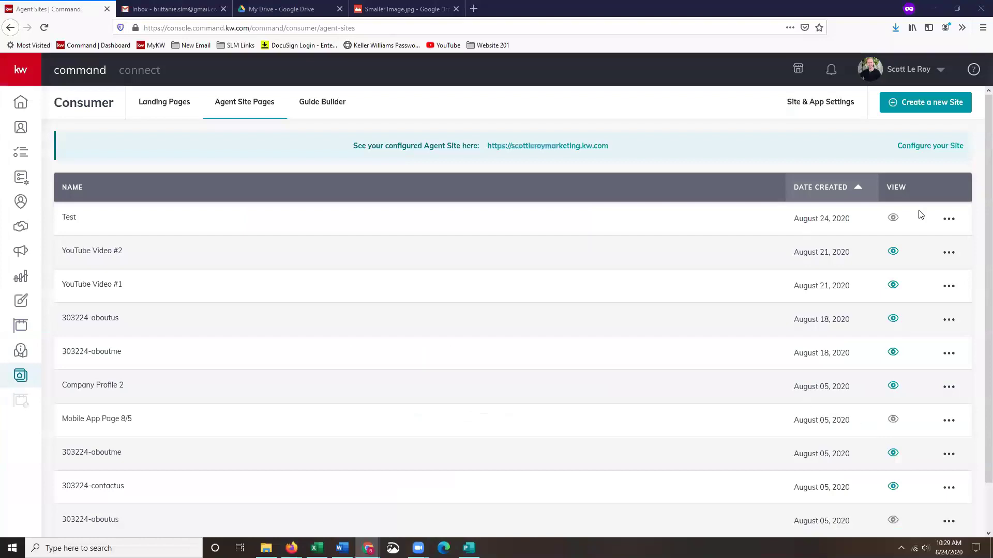
Open Site & App Settings and scroll through the Site Pages tab's navigation list.
mouse_move(894, 221)
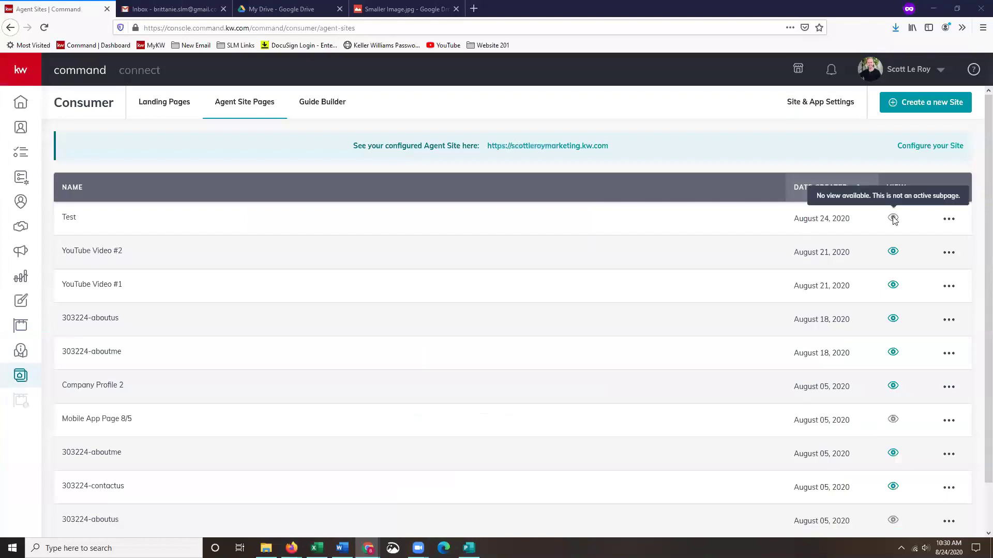
click(830, 105)
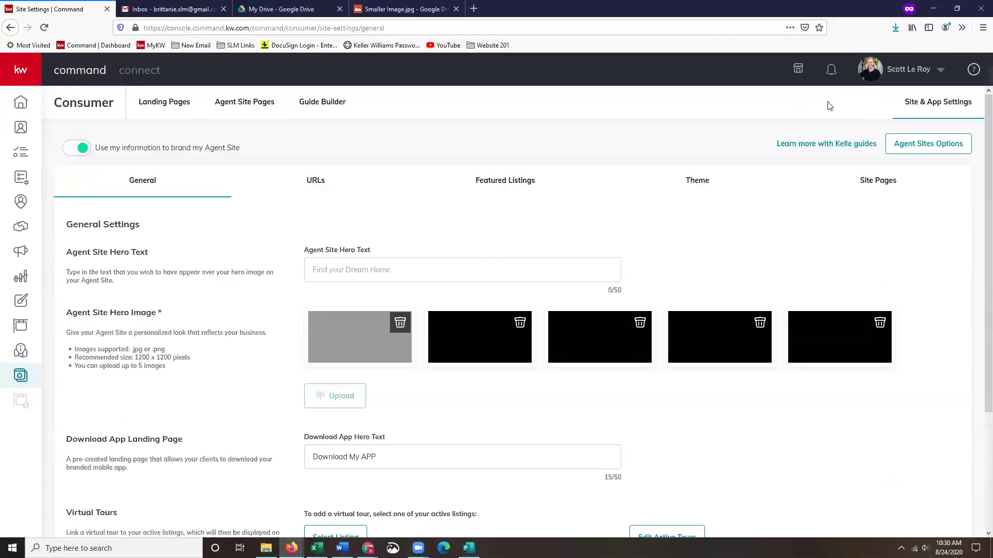
click(883, 185)
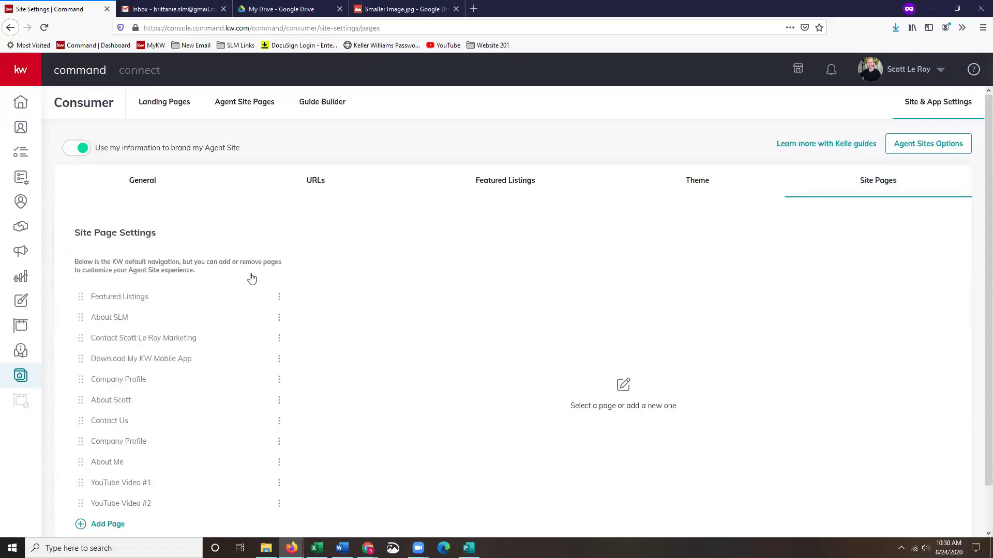
scroll(258, 273, down, 1)
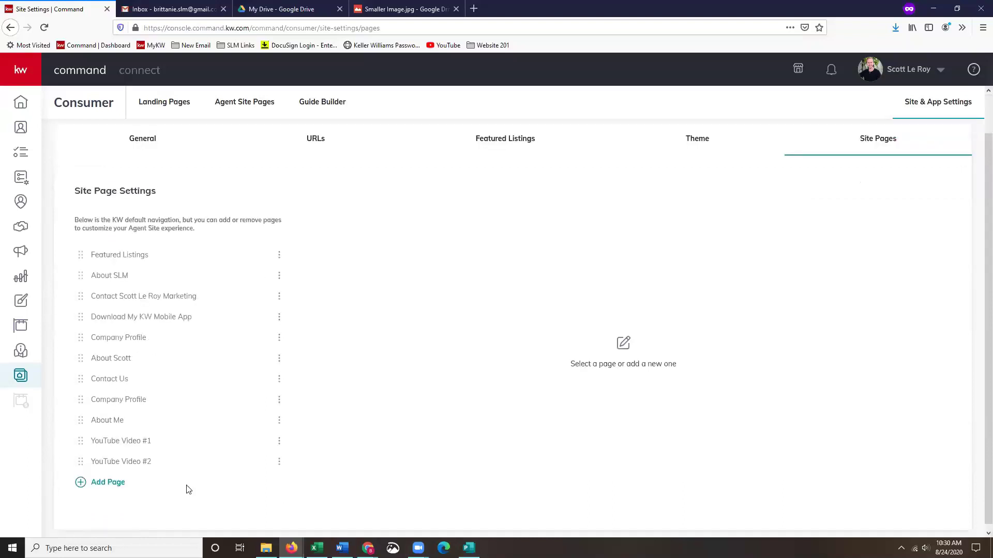
Add a navigation entry for the Test page with title, URL slug and SEO description 'Test', then save.
click(114, 479)
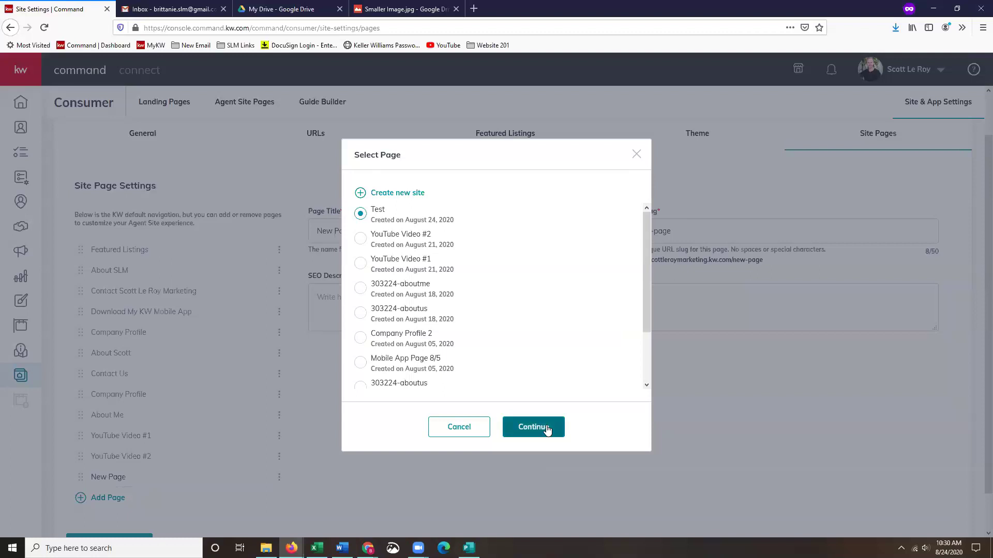
click(547, 425)
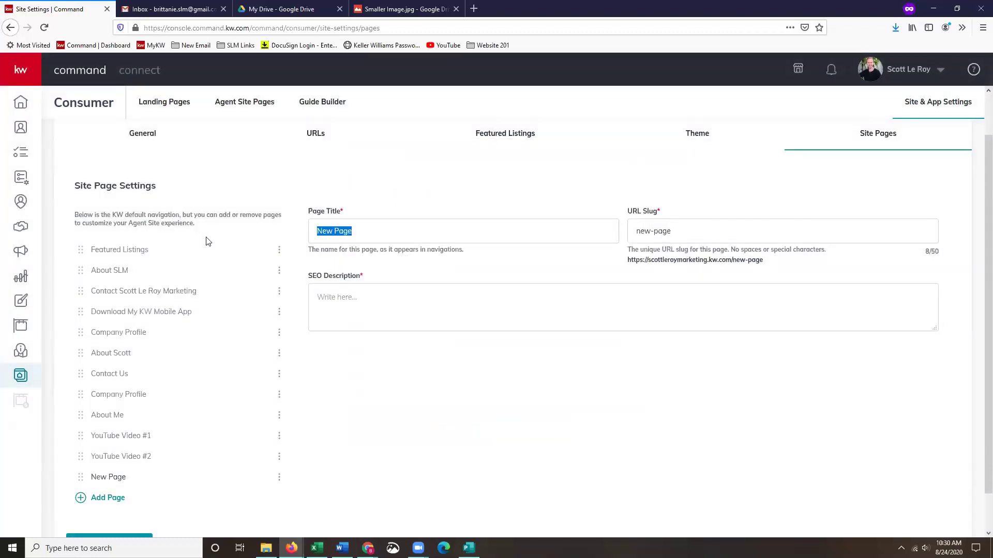
text(Test)
key(Tab)
text(Test)
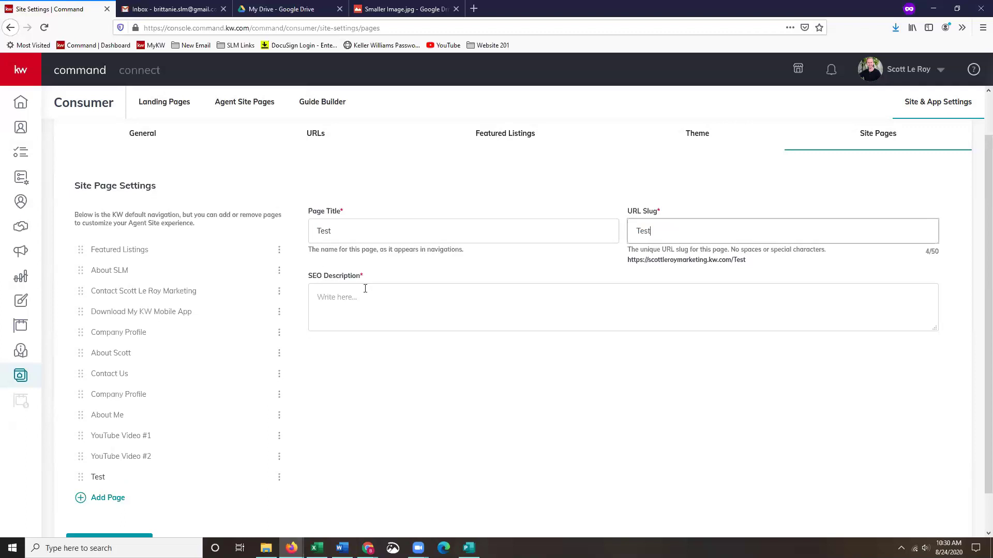
click(374, 291)
text(Tes)
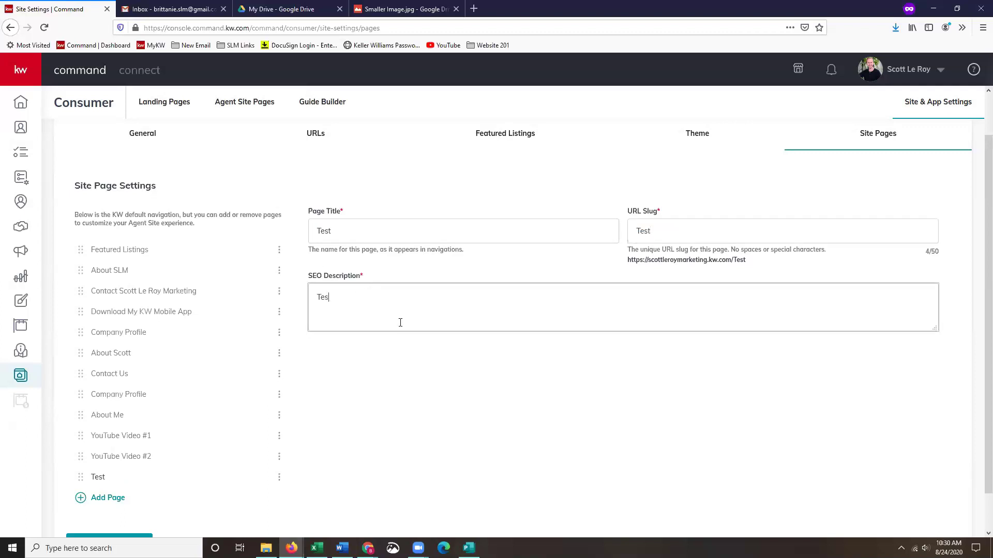
text(t)
scroll(403, 316, down, 1)
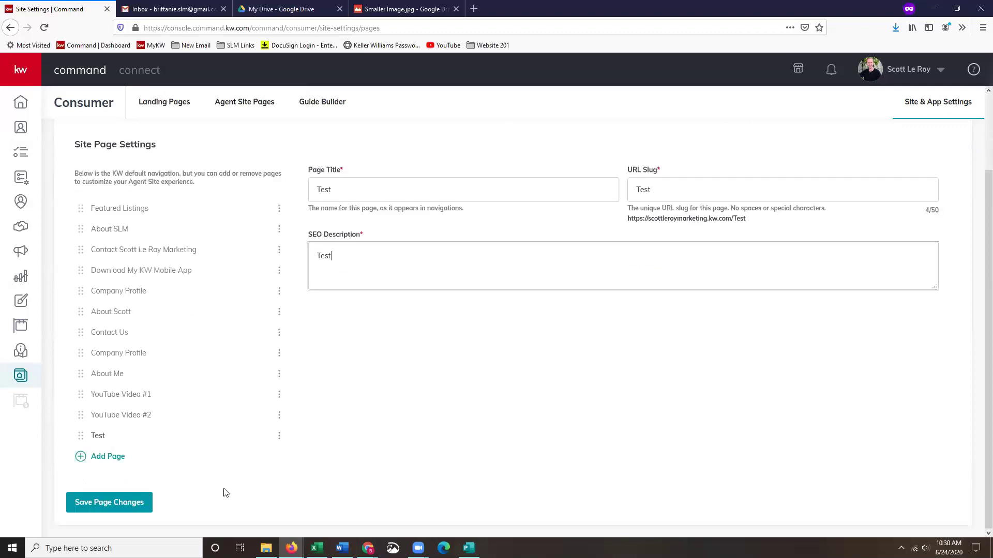
click(117, 509)
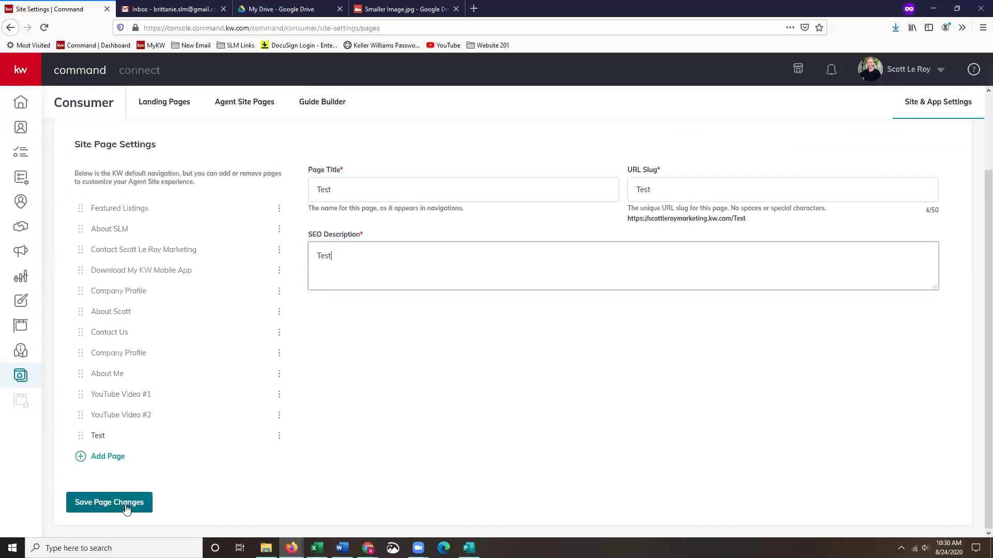
click(117, 509)
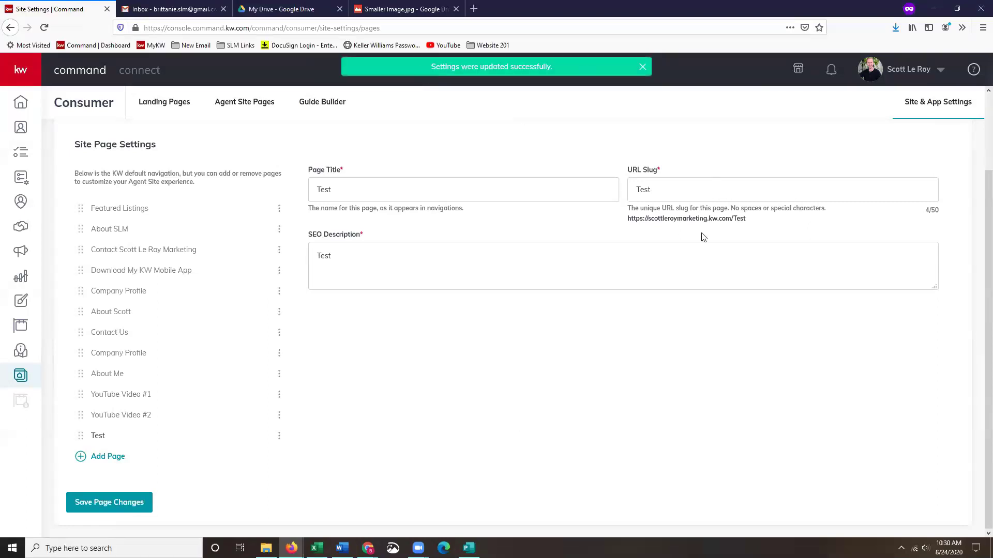
Copy the Test page's live /Test URL and open a new private browser tab for it.
triple_click(750, 226)
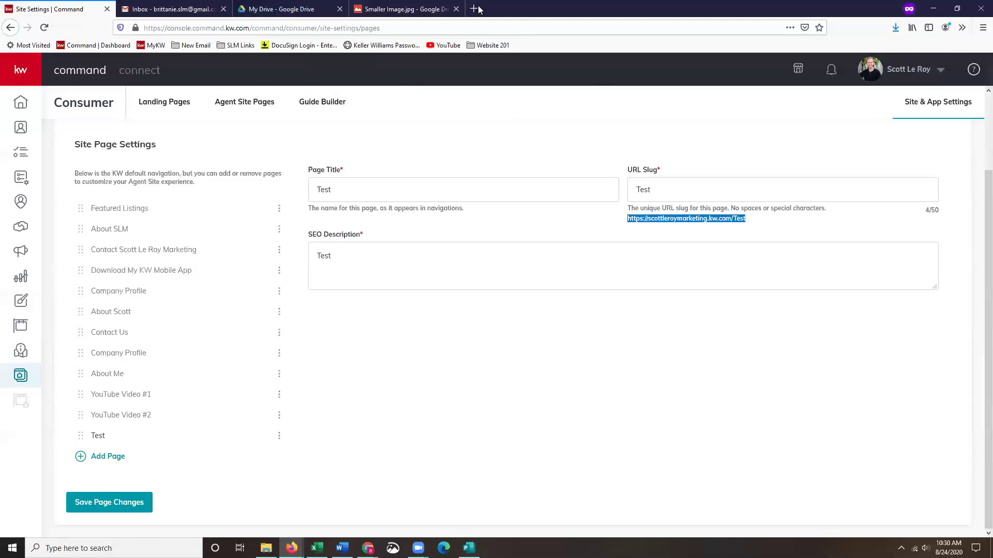
key(ctrl+t)
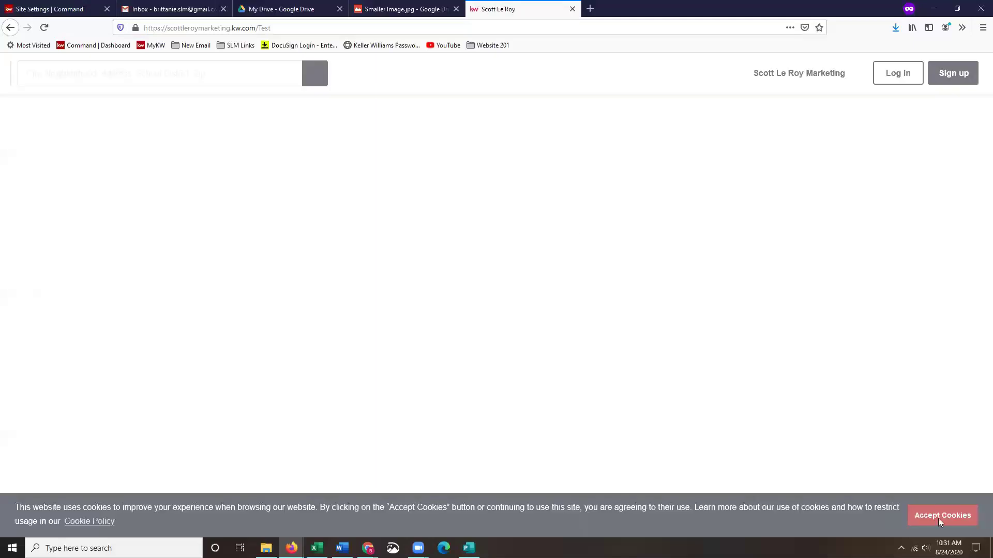
Accept the cookie notice on the live Test page.
click(941, 516)
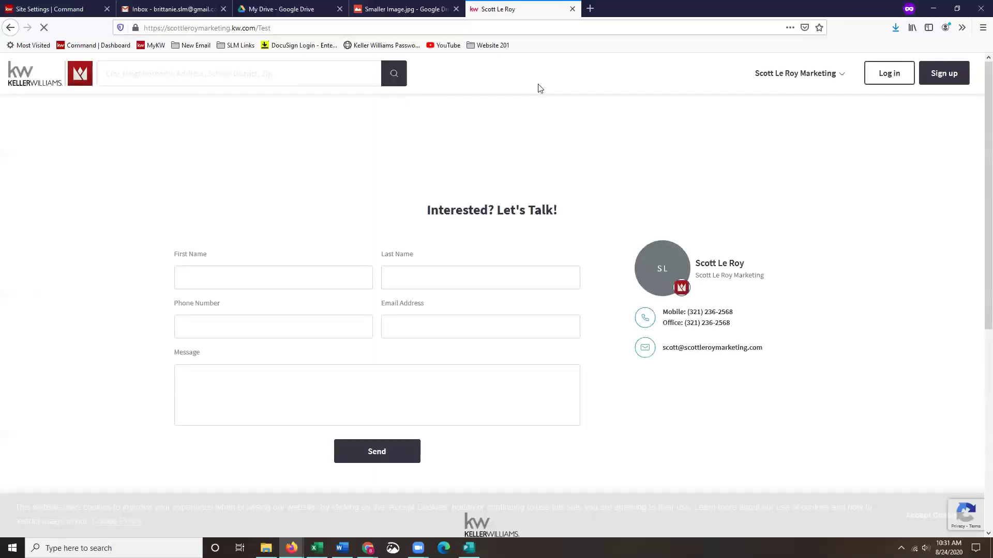